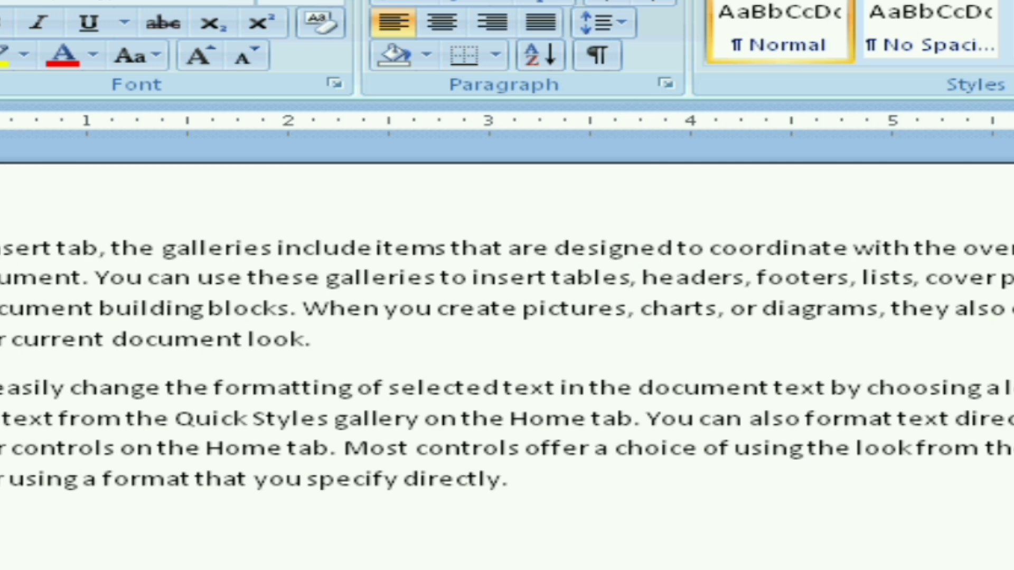
pyautogui.hotkey('ctrl', 'h')
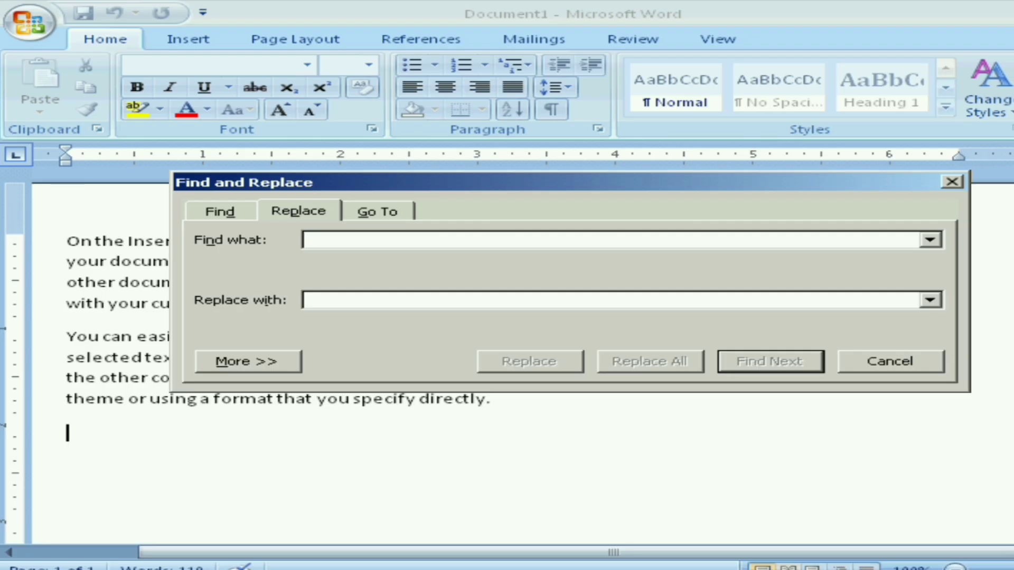
pyautogui.moveTo(528, 182); pyautogui.dragTo(669, 137)
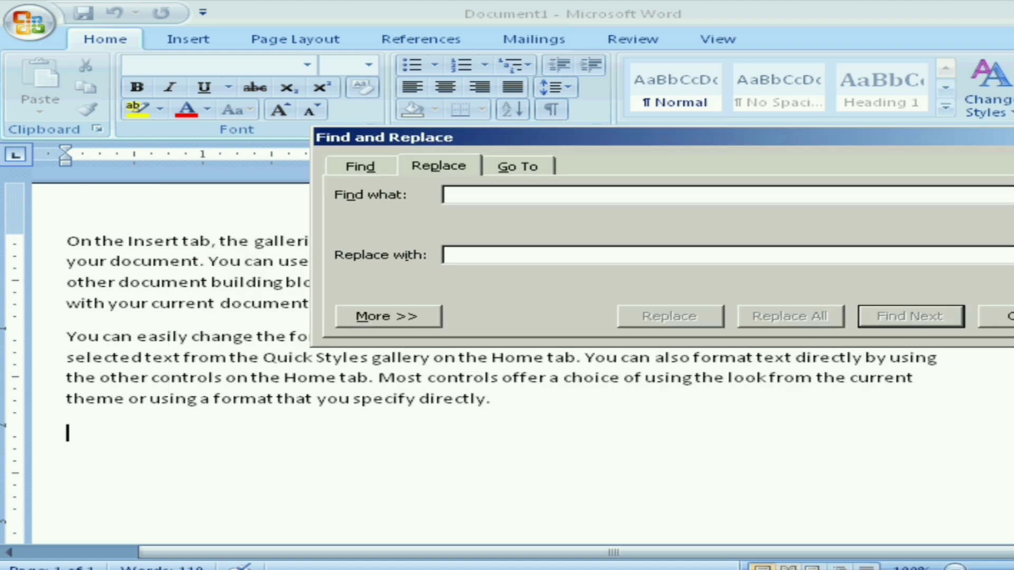
pyautogui.moveTo(563, 138); pyautogui.dragTo(422, 12)
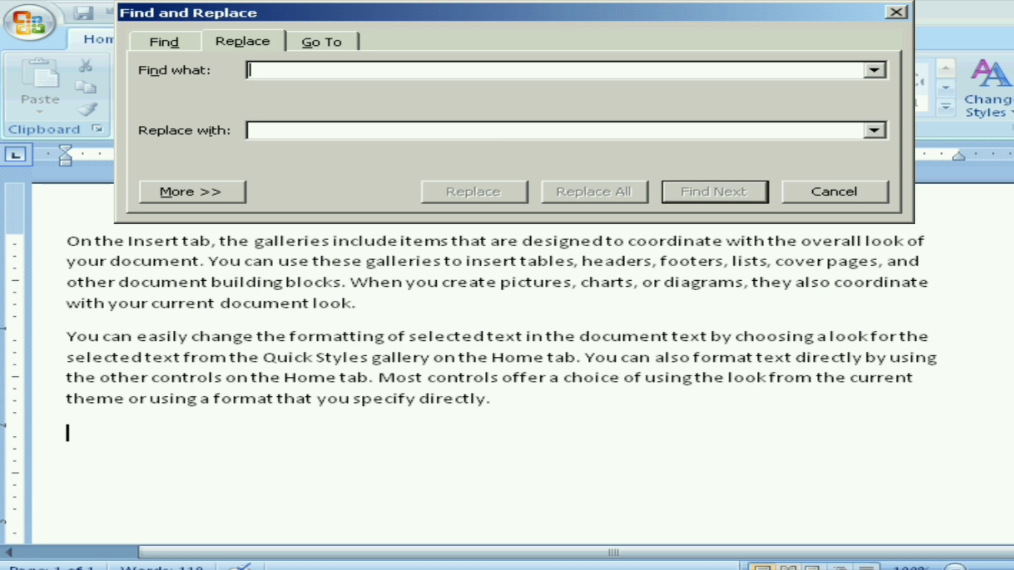
pyautogui.press('Escape')
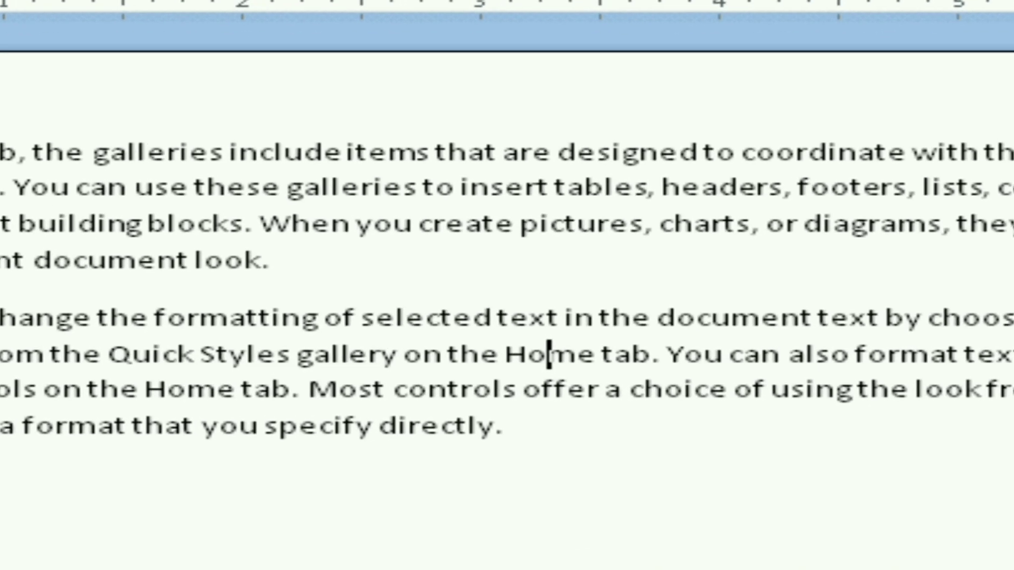
pyautogui.rightClick(521, 356)
pyautogui.press('Escape')
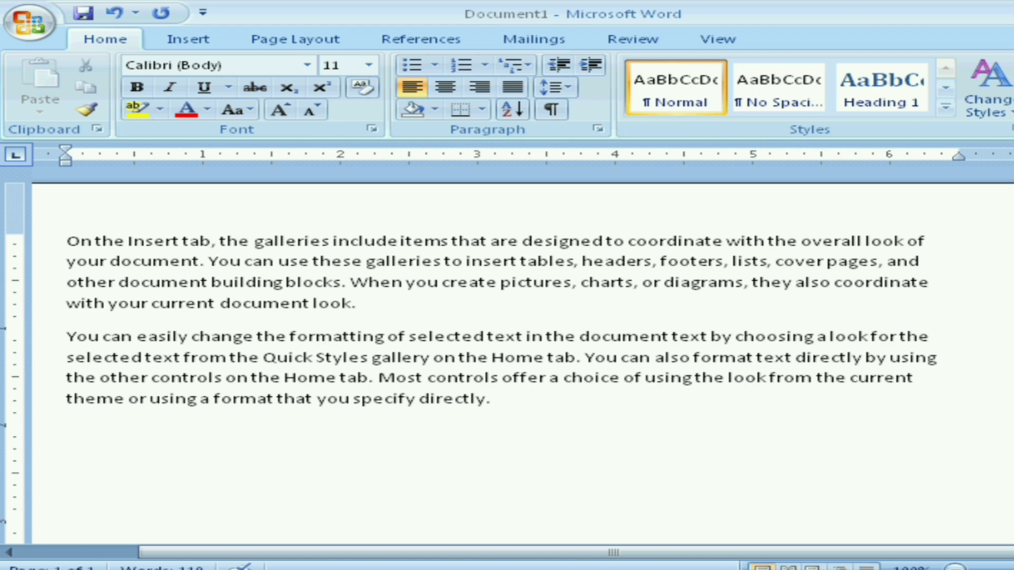
# Step: Replace every occurrence of "home" with "house" in the document and close the Find and Replace dialog
pyautogui.hotkey('ctrl', 'h')
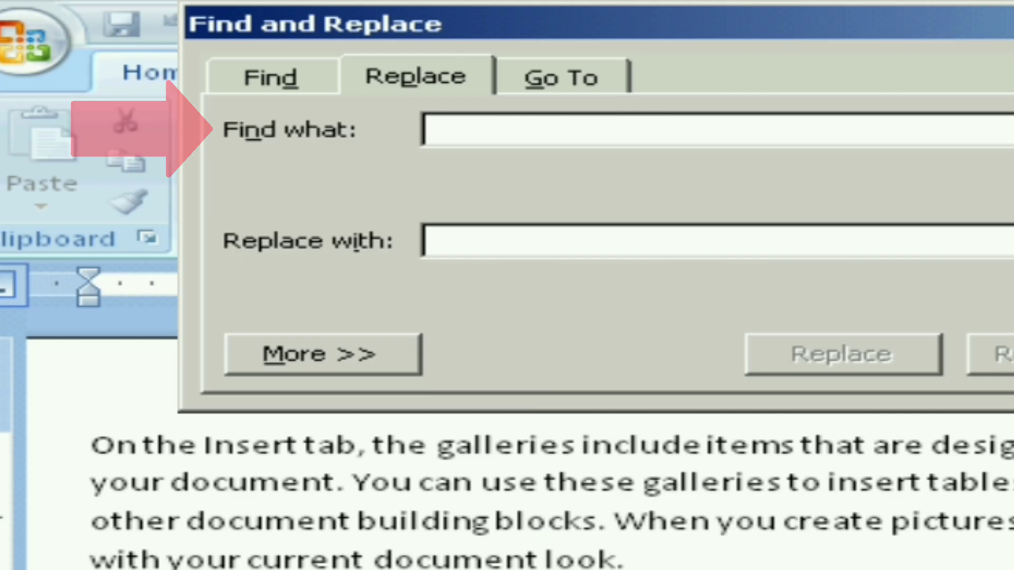
pyautogui.write('ho')
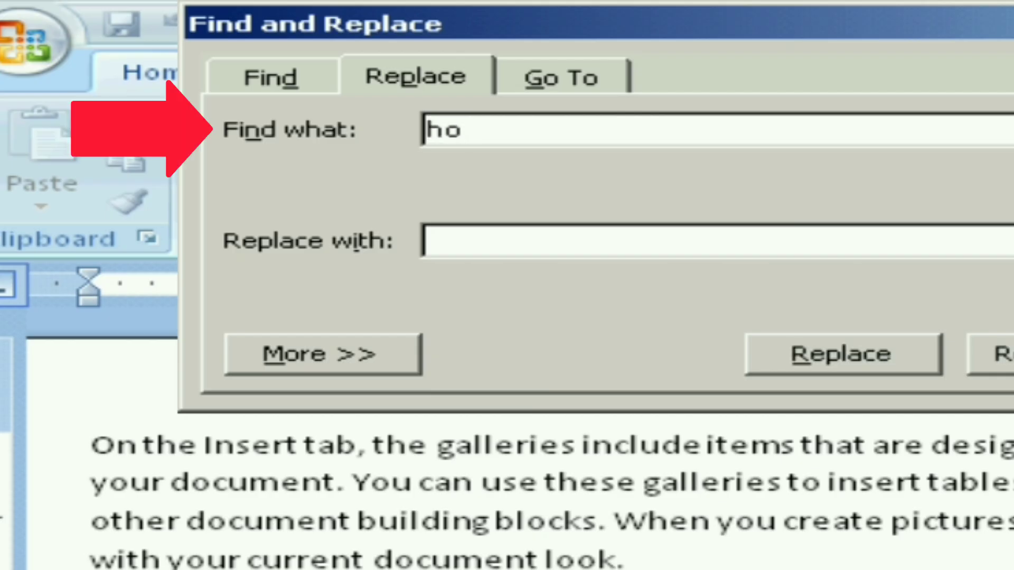
pyautogui.write('me')
pyautogui.click(429, 241)
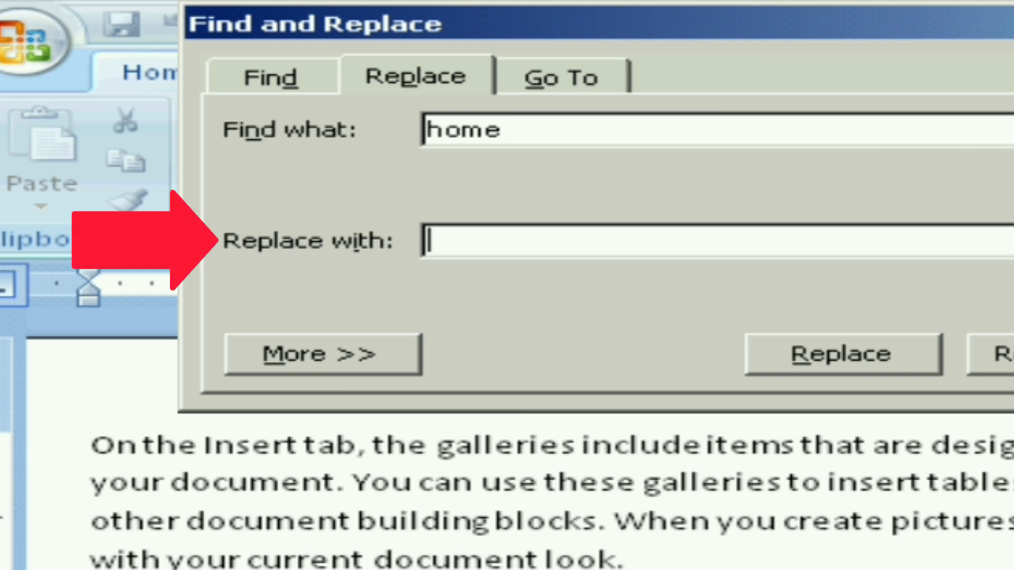
pyautogui.write('house')
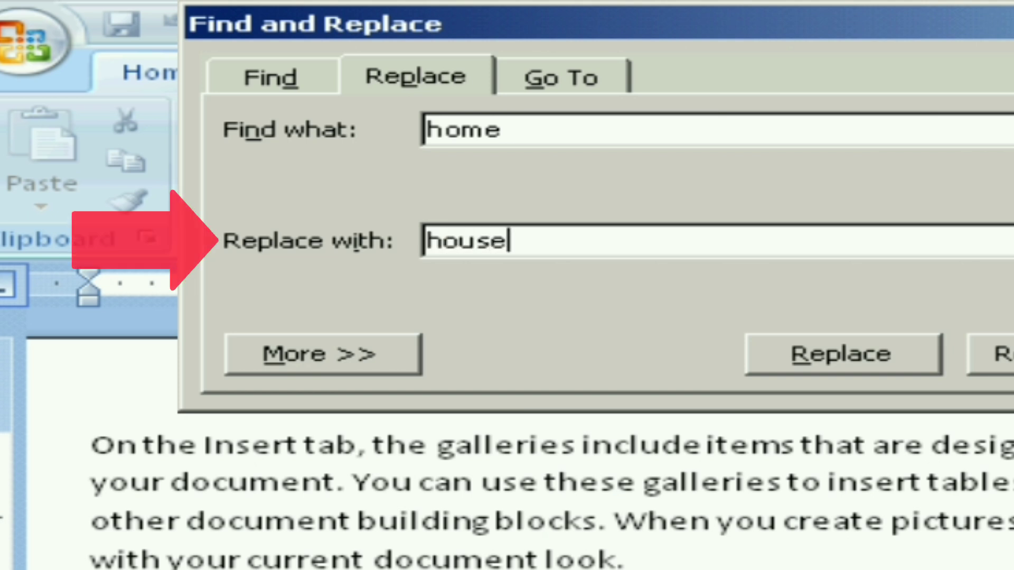
pyautogui.press('Return')
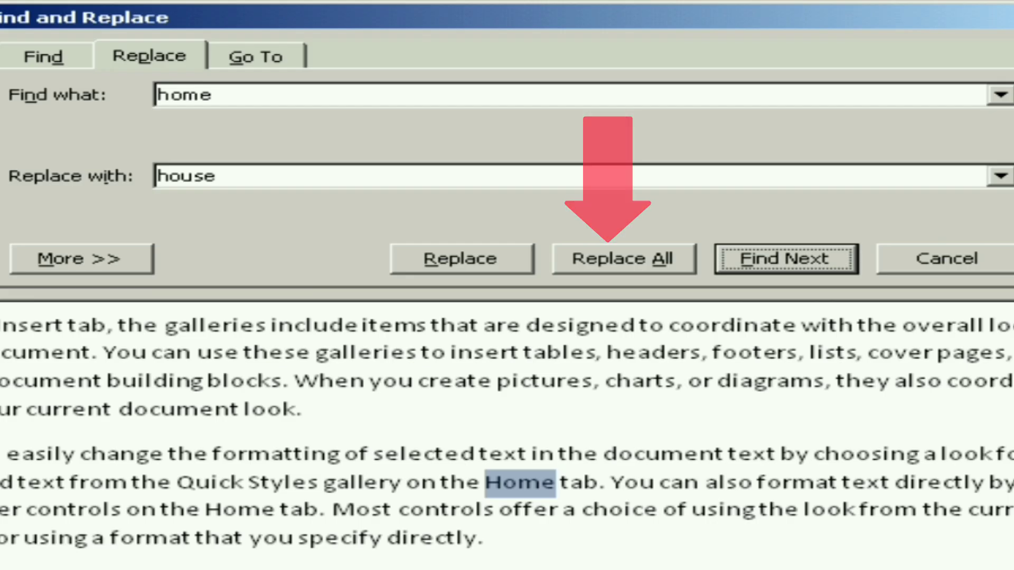
pyautogui.hotkey('alt', 'a')
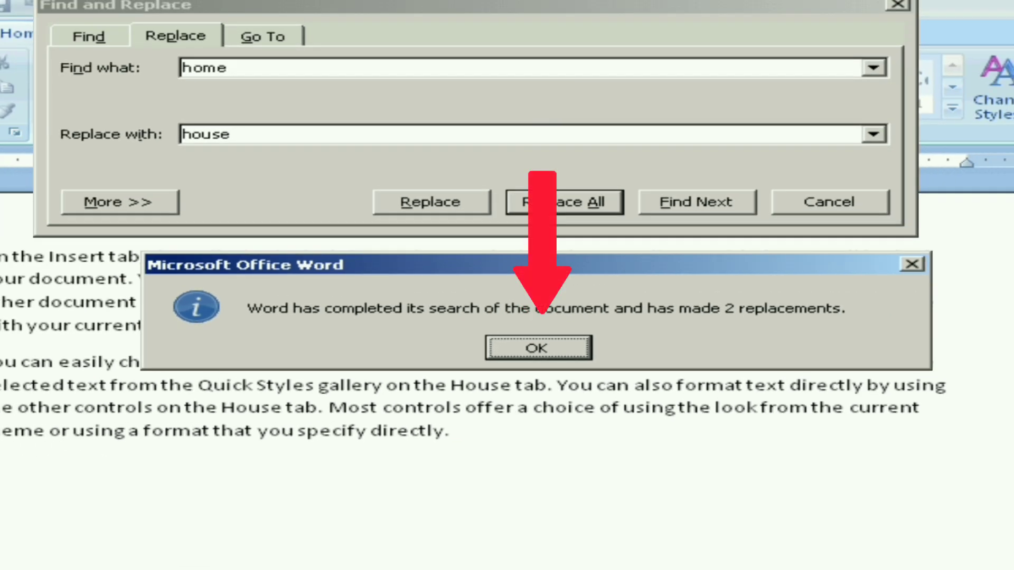
pyautogui.press('Return')
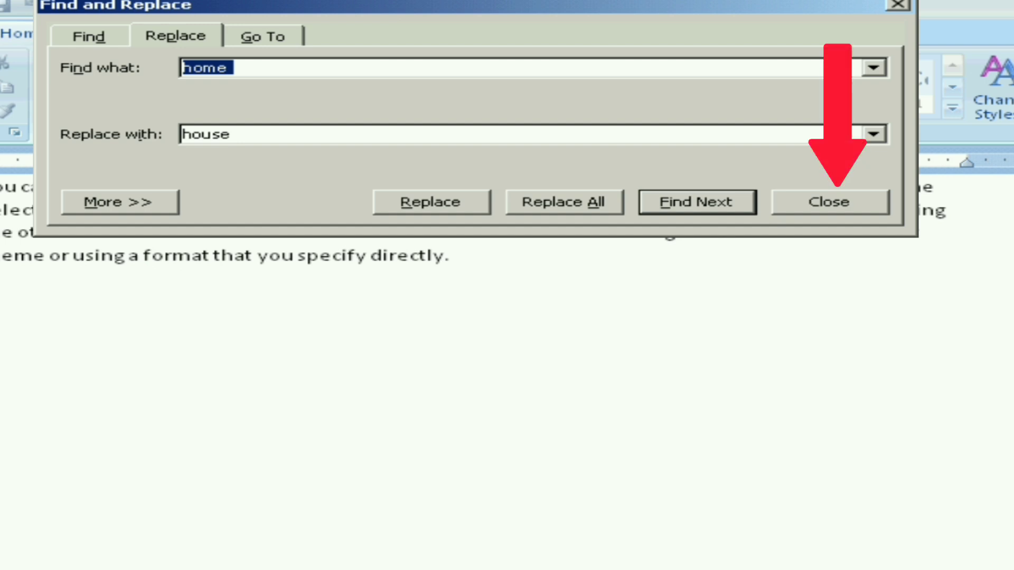
pyautogui.press('Escape')
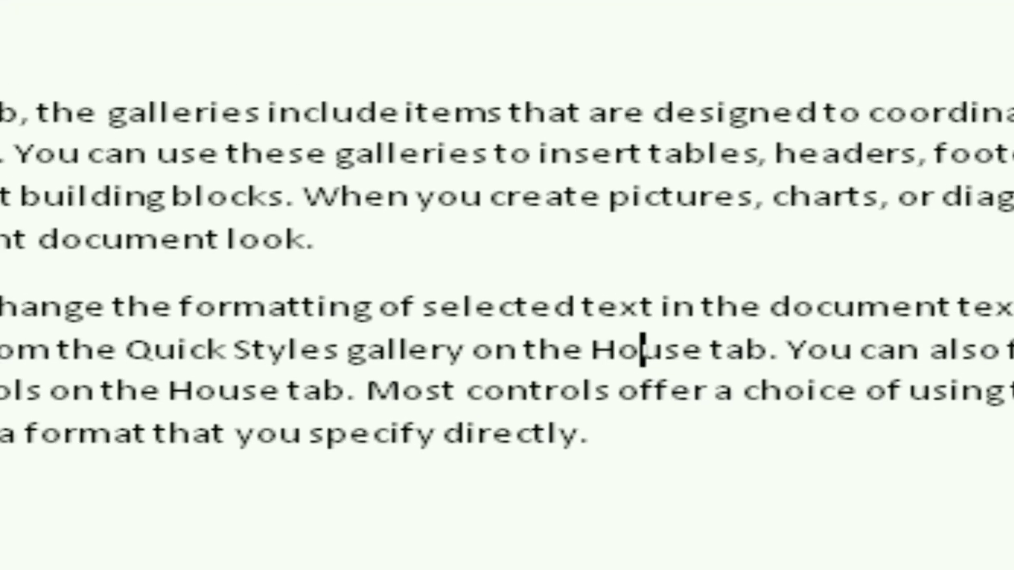
# Step: Check the replaced words in the second paragraph
pyautogui.click(246, 391)
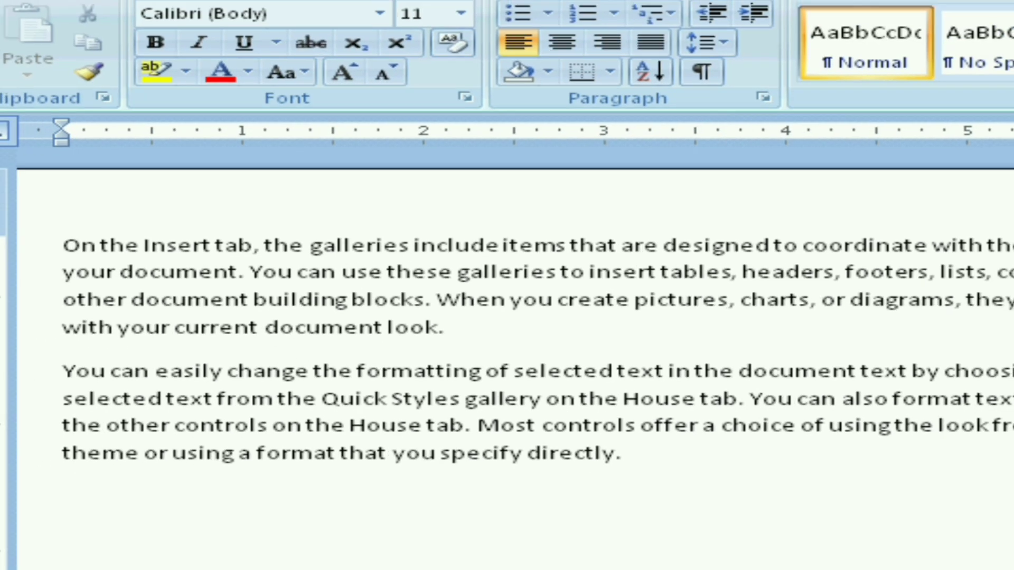
pyautogui.doubleClick(400, 425)
pyautogui.click(64, 497)
pyautogui.click(656, 399)
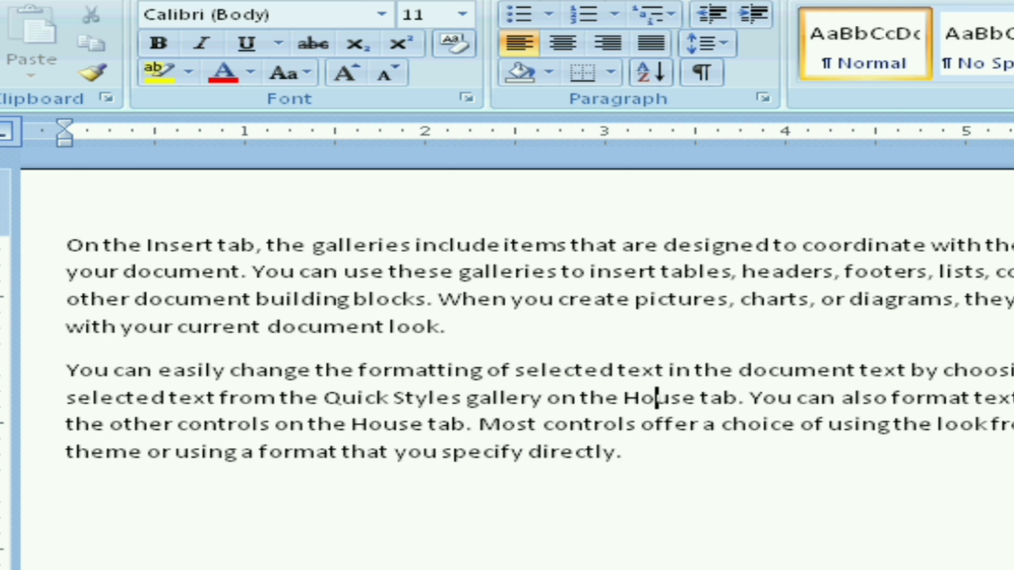
pyautogui.doubleClick(657, 399)
pyautogui.click(528, 452)
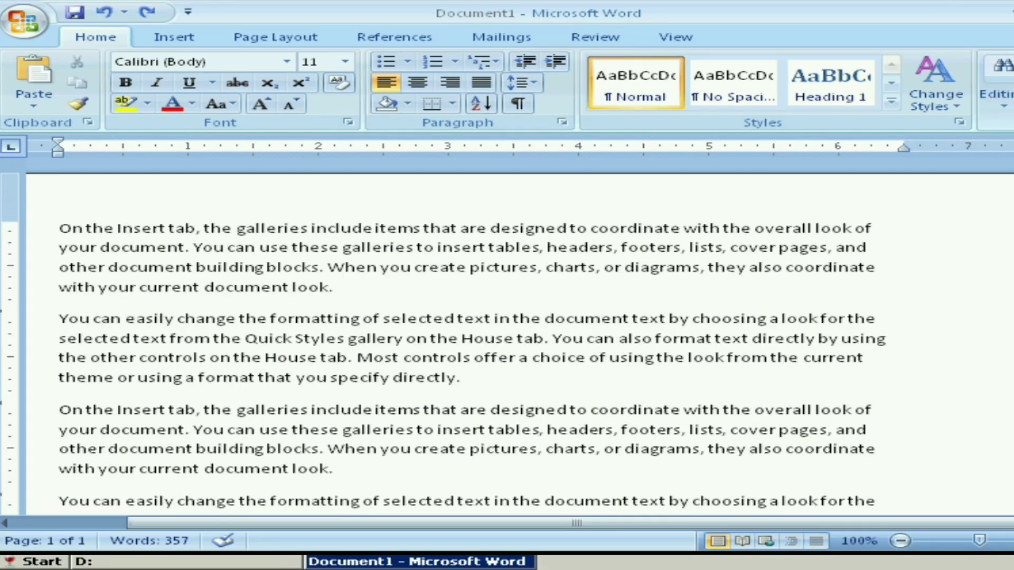
# Step: Start a new find and replace with "you can also format text" as the phrase to find
pyautogui.click(1001, 94)
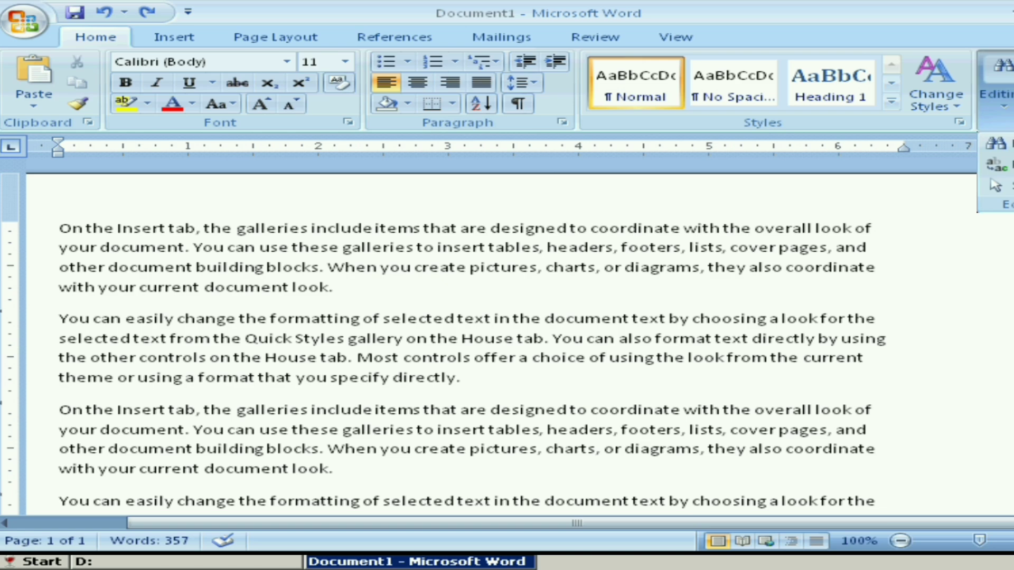
pyautogui.click(997, 165)
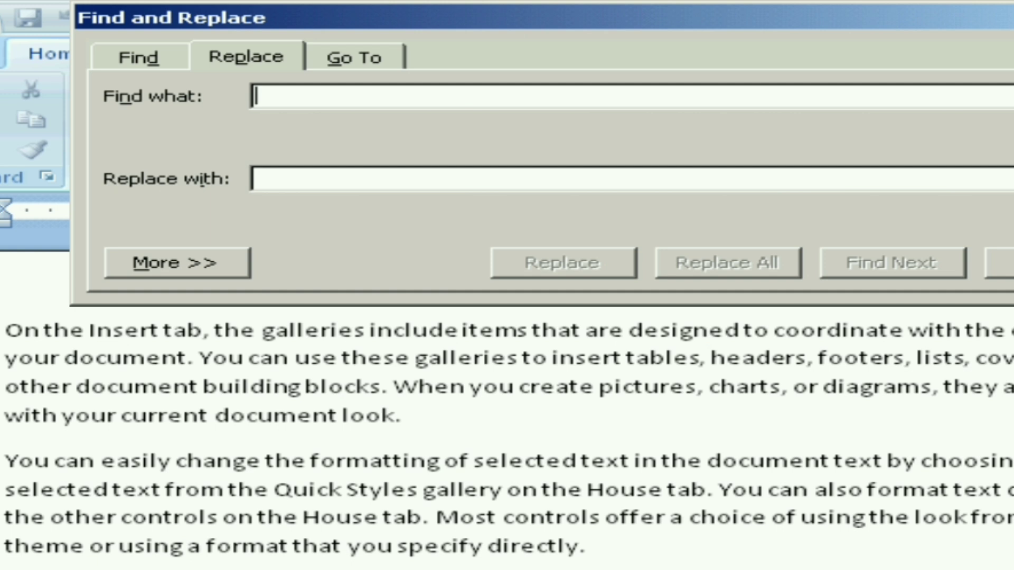
pyautogui.write('y')
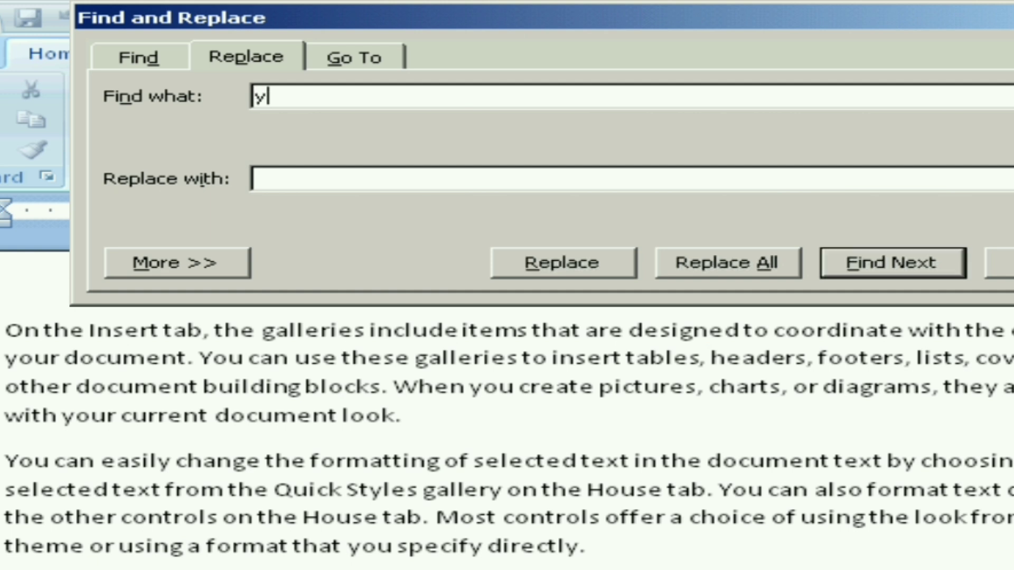
pyautogui.write('ou can also')
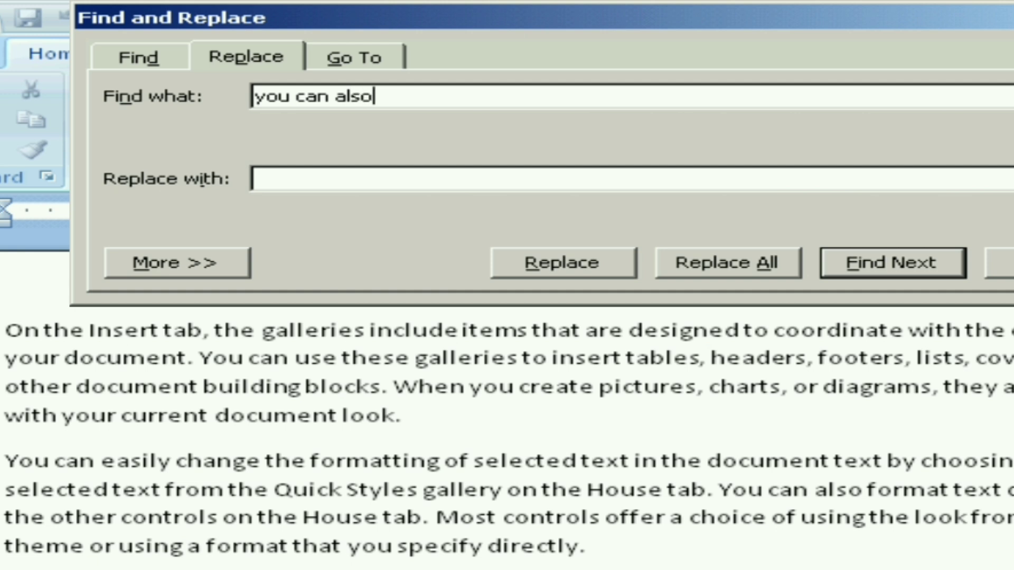
pyautogui.write(' format t3')
pyautogui.press('BackSpace')
pyautogui.write('e')
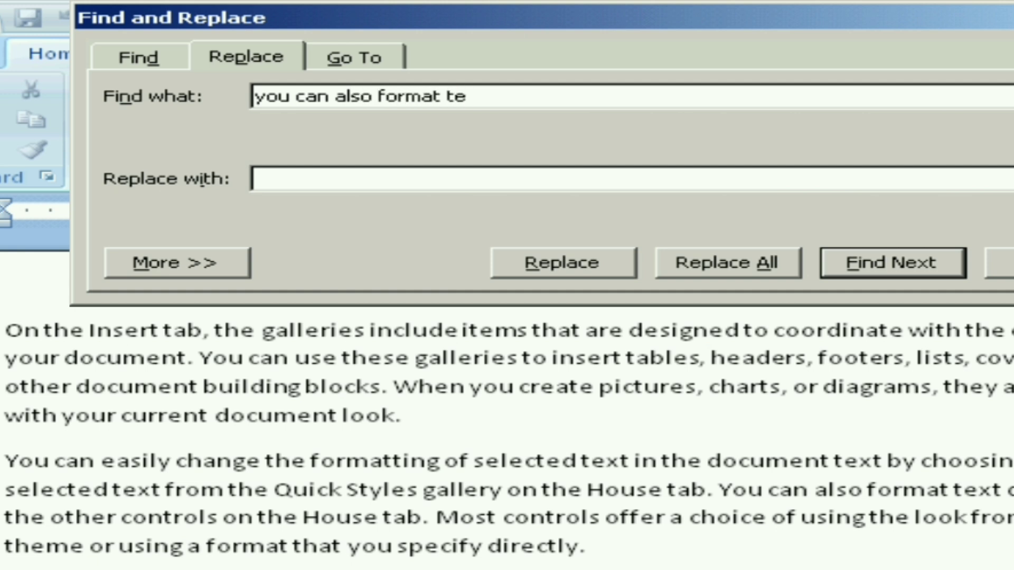
pyautogui.write('xe')
pyautogui.press('BackSpace')
pyautogui.write('t')
# Step: Set the replacement text to "what kind of format" and replace all occurrences in the document
pyautogui.press('Tab')
pyautogui.write('what ')
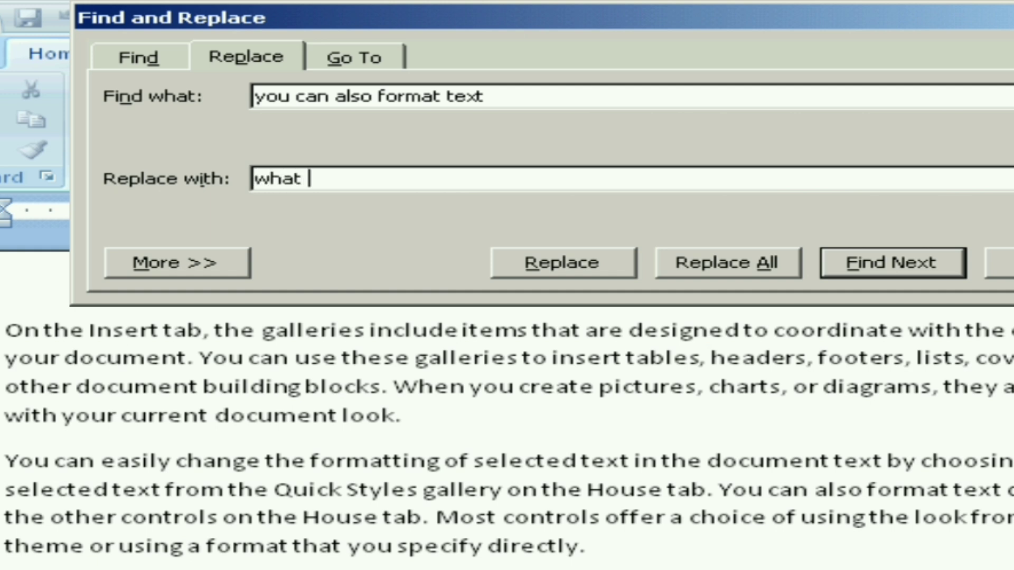
pyautogui.write('kind of f')
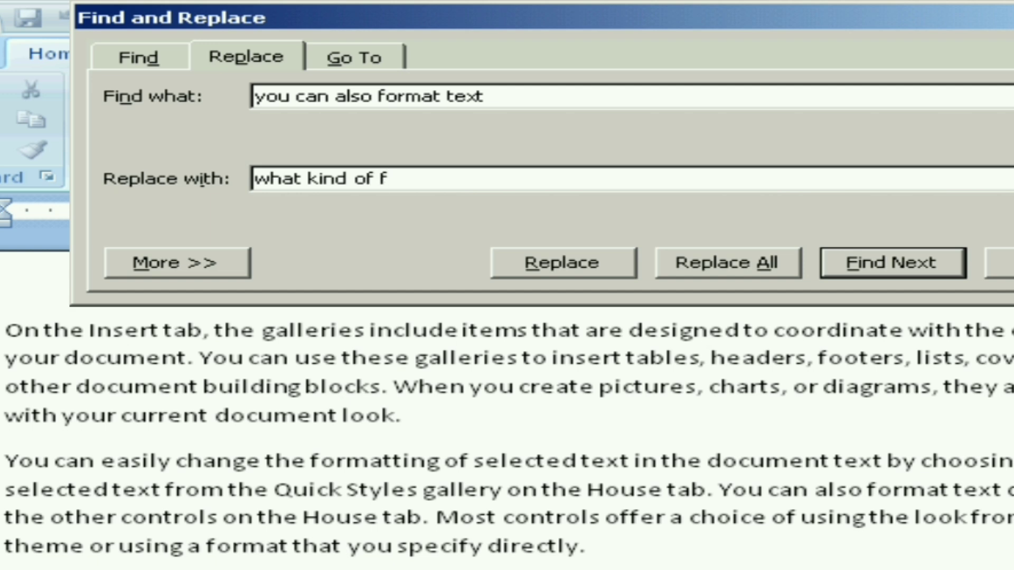
pyautogui.write('ormat')
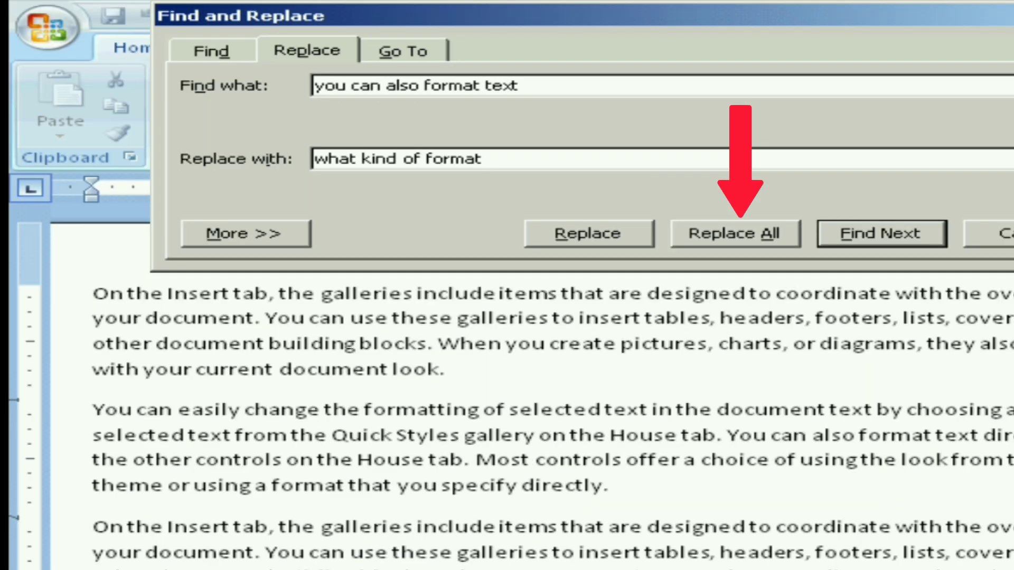
pyautogui.click(728, 262)
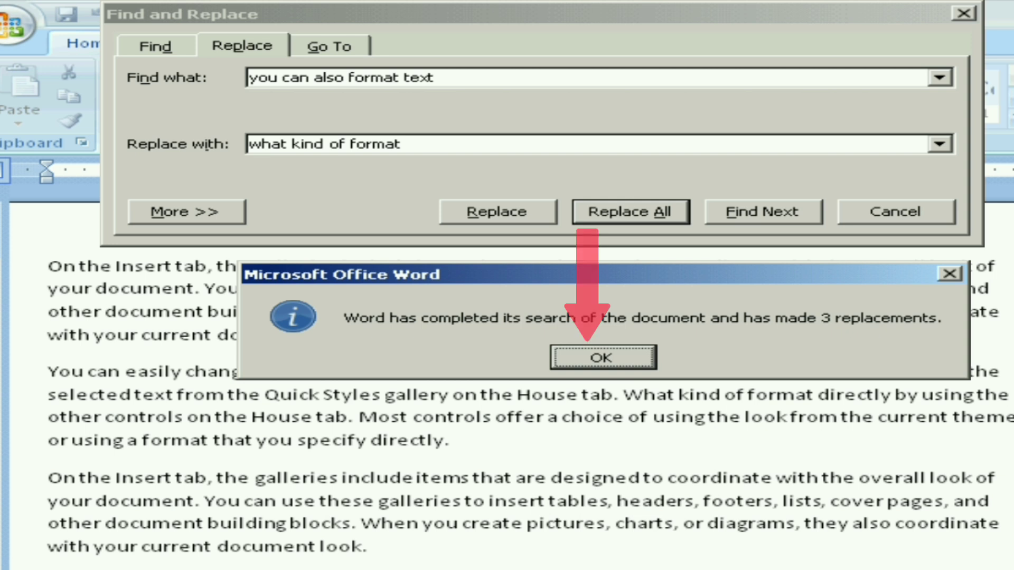
pyautogui.press('Return')
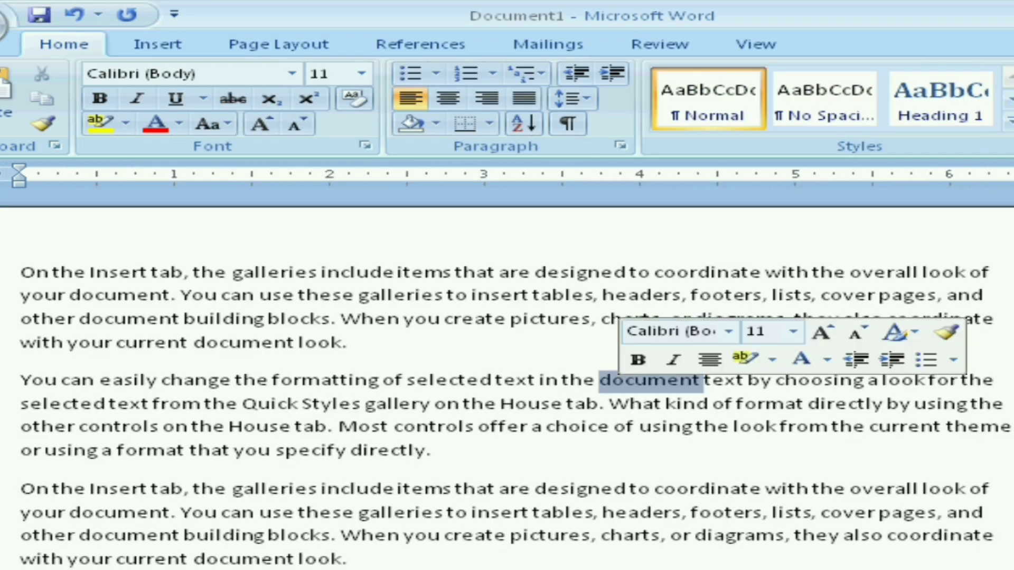
# Step: Examine the replaced phrase in the second and last paragraphs, then return to the start of the document
pyautogui.tripleClick(626, 380)
pyautogui.click(767, 489)
pyautogui.doubleClick(631, 404)
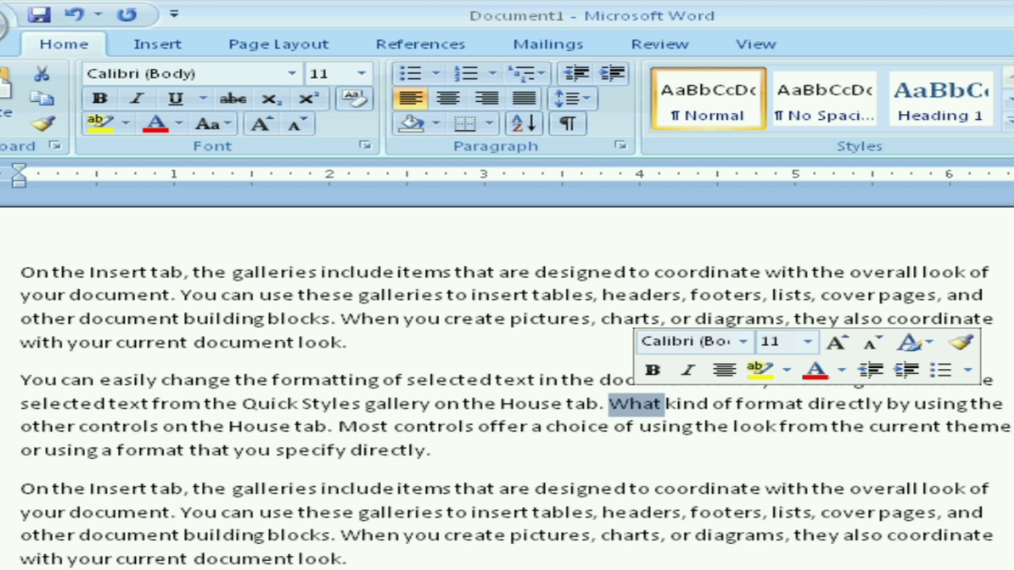
pyautogui.click(782, 489)
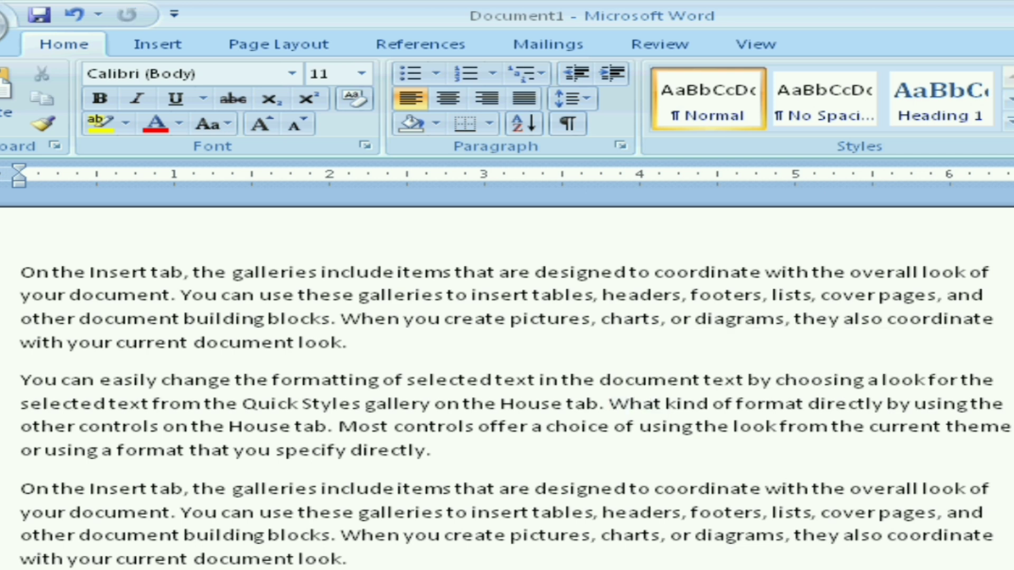
pyautogui.scroll(-3, 783, 489)
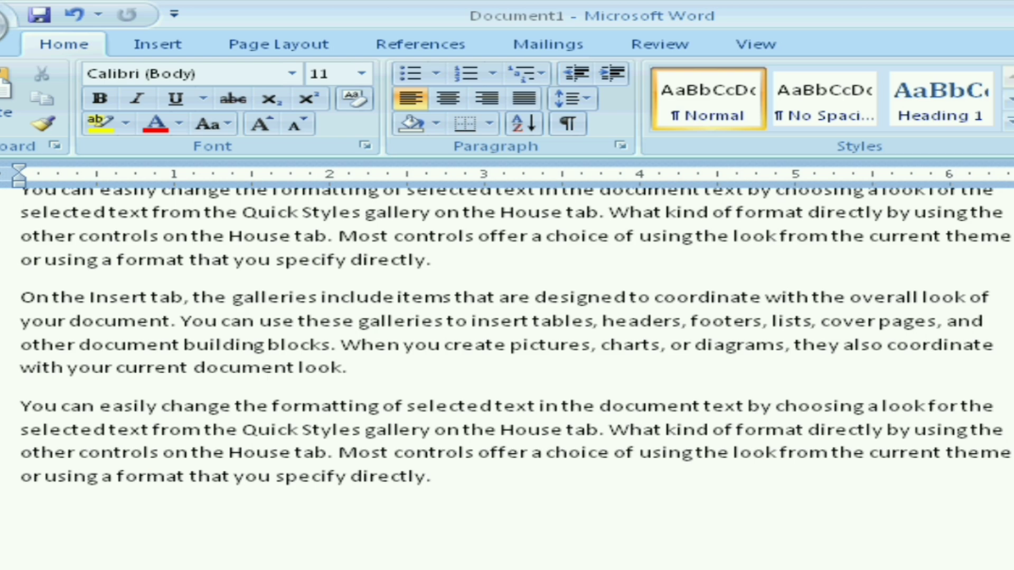
pyautogui.doubleClick(631, 430)
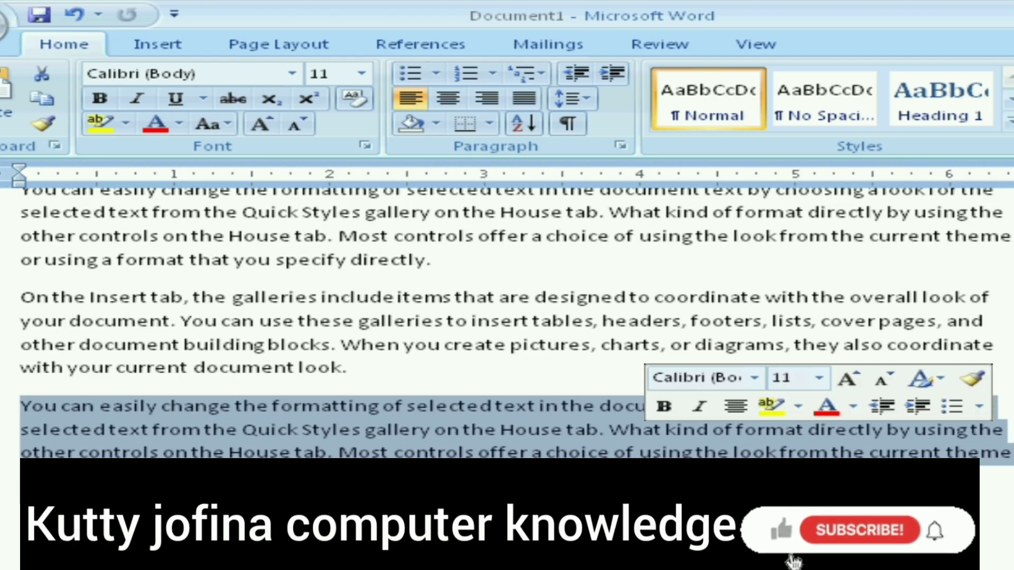
pyautogui.click(643, 430)
pyautogui.hotkey('ctrl', 'Home')
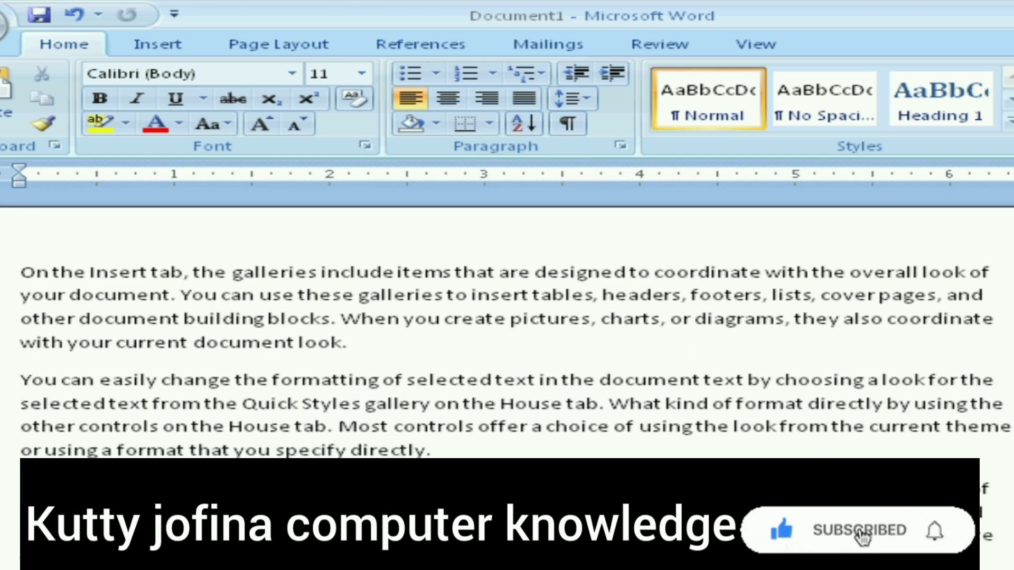